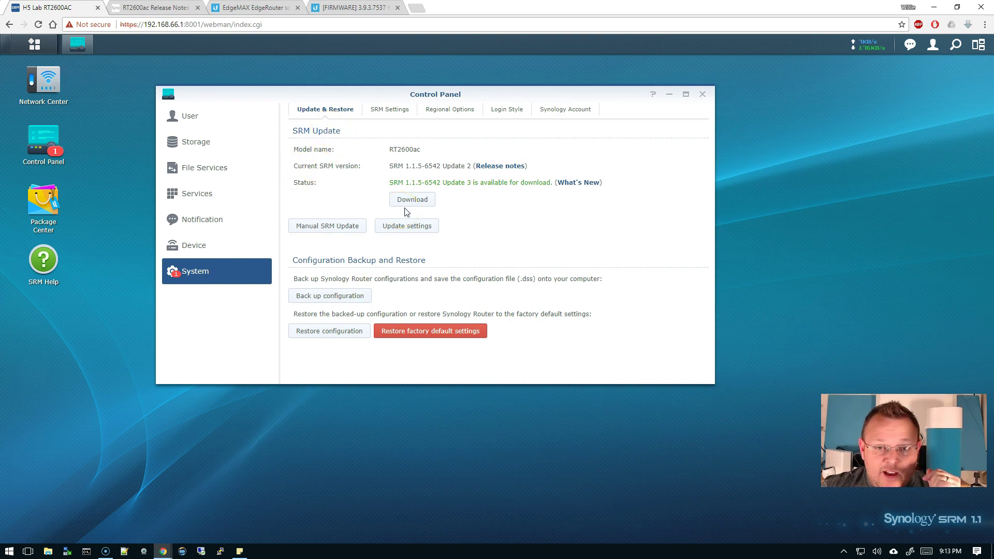
# - Open the RT2600ac release notes and highlight the 1.1.5-6542-3 WPA/WPA2 vulnerability fix line
pyautogui.click(582, 186)
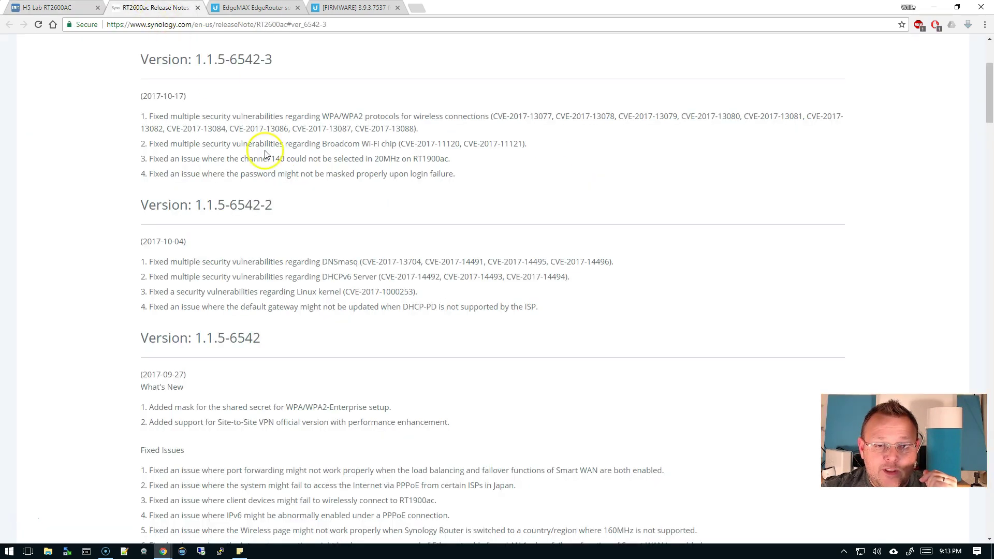
pyautogui.scroll(4, 278, 188)
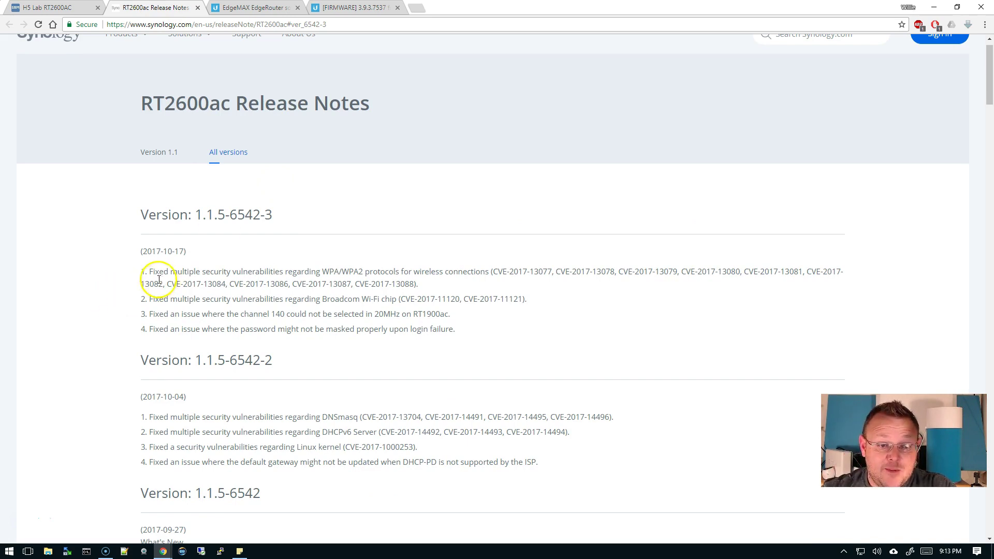
pyautogui.moveTo(148, 271); pyautogui.dragTo(418, 284)
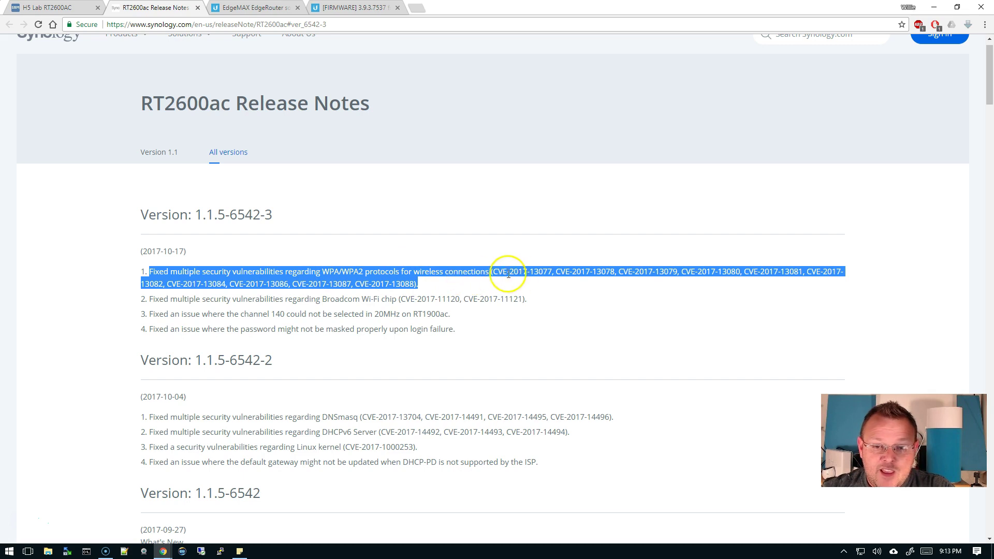
pyautogui.click(489, 272)
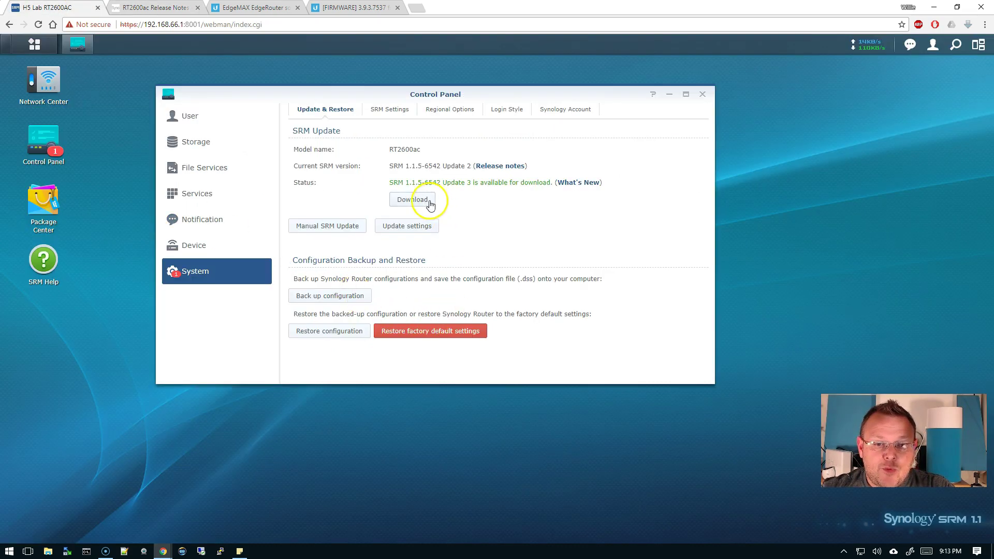
# - Start the SRM 1.1.5-6542 Update 3 download, then switch to the EdgeRouter security post
pyautogui.click(417, 202)
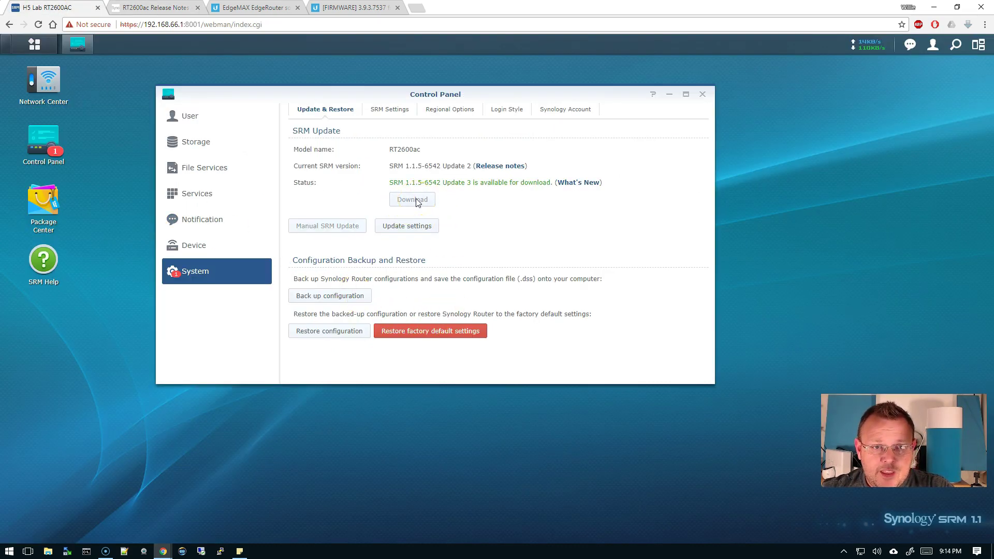
pyautogui.click(255, 8)
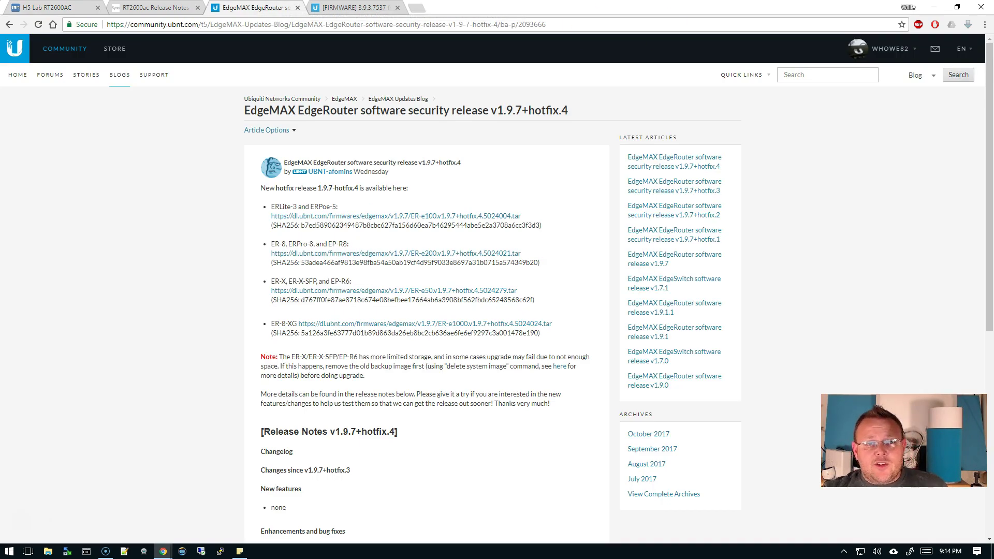
# - Switch to the UniFi firmware post and highlight version 3.9.3.7537 in its title
pyautogui.click(358, 7)
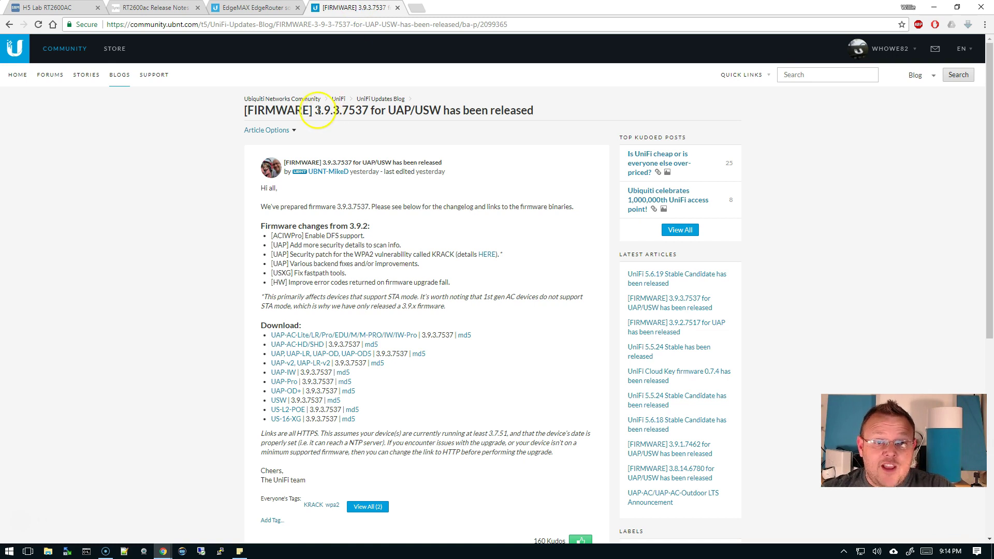
pyautogui.moveTo(316, 110); pyautogui.dragTo(341, 112)
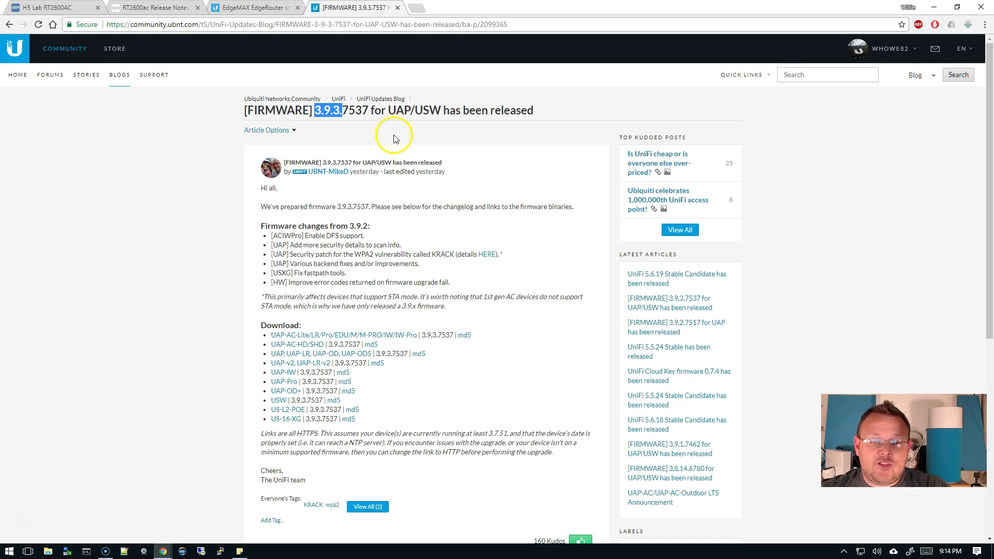
pyautogui.doubleClick(344, 108)
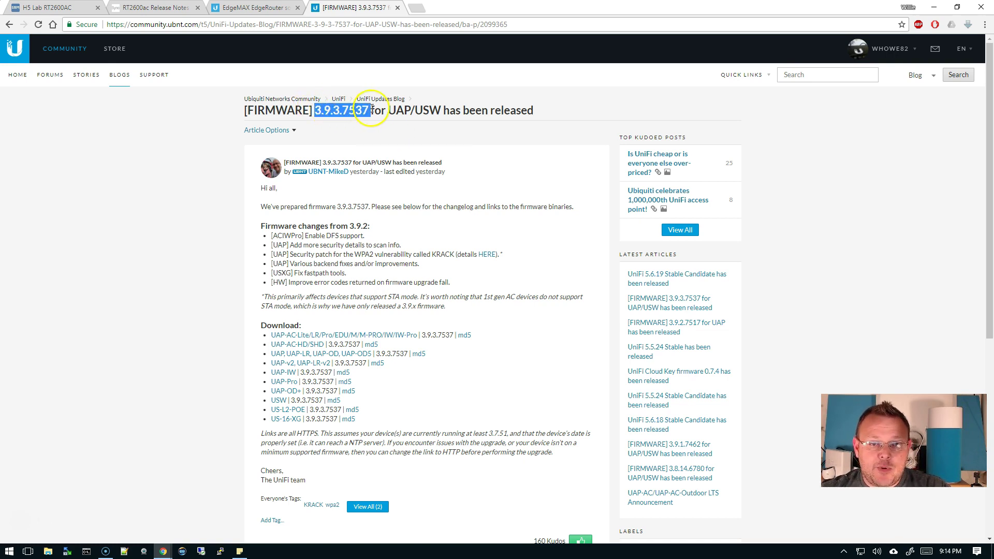
pyautogui.click(364, 120)
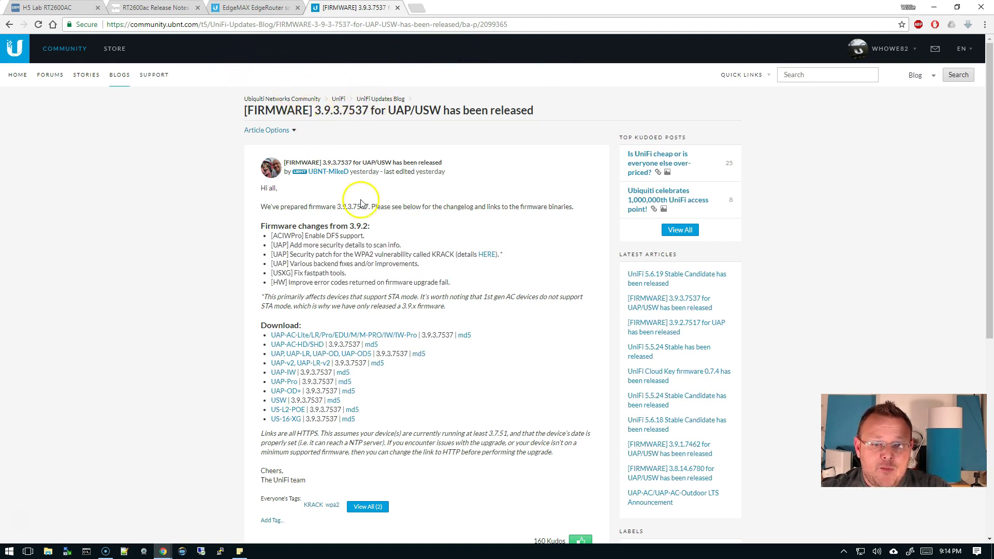
pyautogui.scroll(-1, 324, 305)
pyautogui.scroll(1, 321, 309)
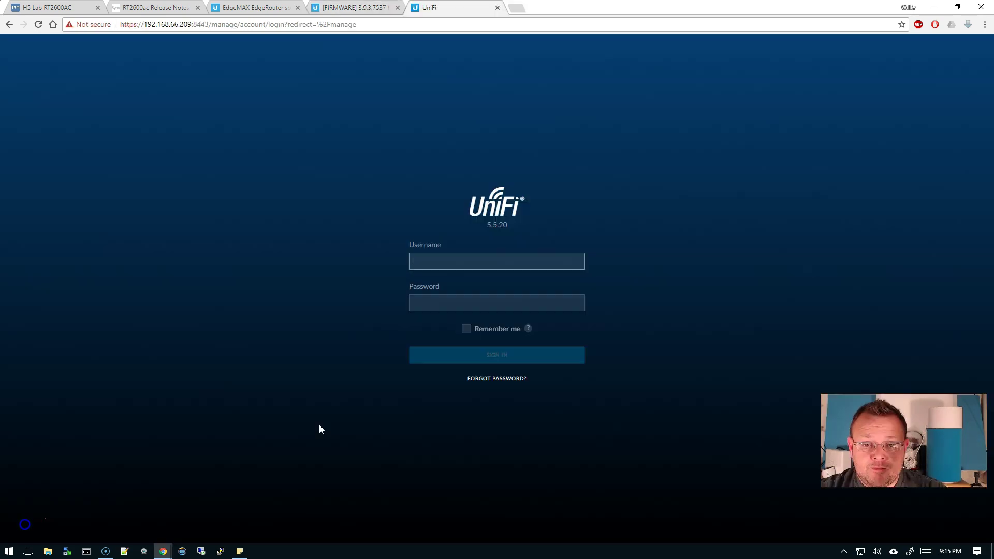
# - Sign in to the UniFi Controller with the account username and password
pyautogui.write('we')
pyautogui.press('Tab')
pyautogui.write('••••••')
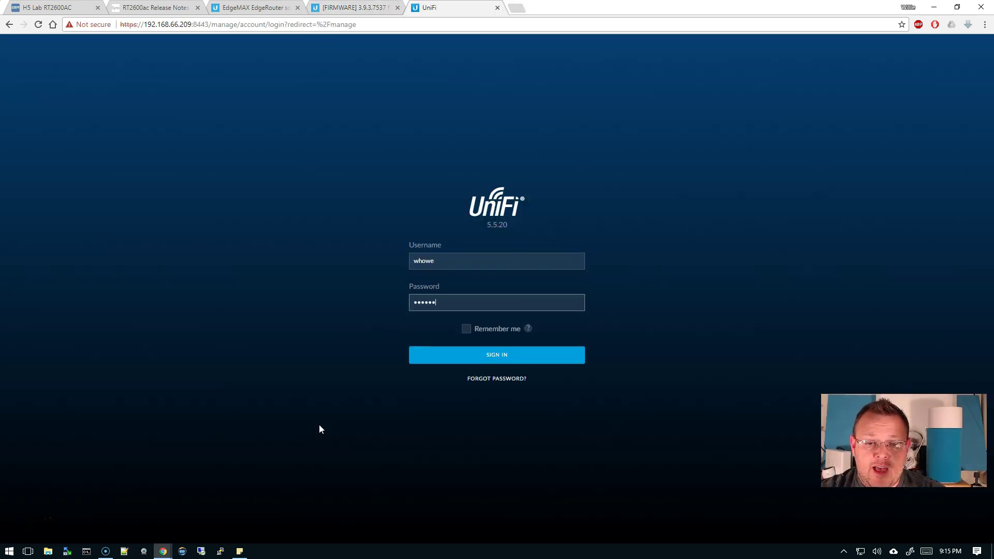
pyautogui.write('••')
pyautogui.press('Return')
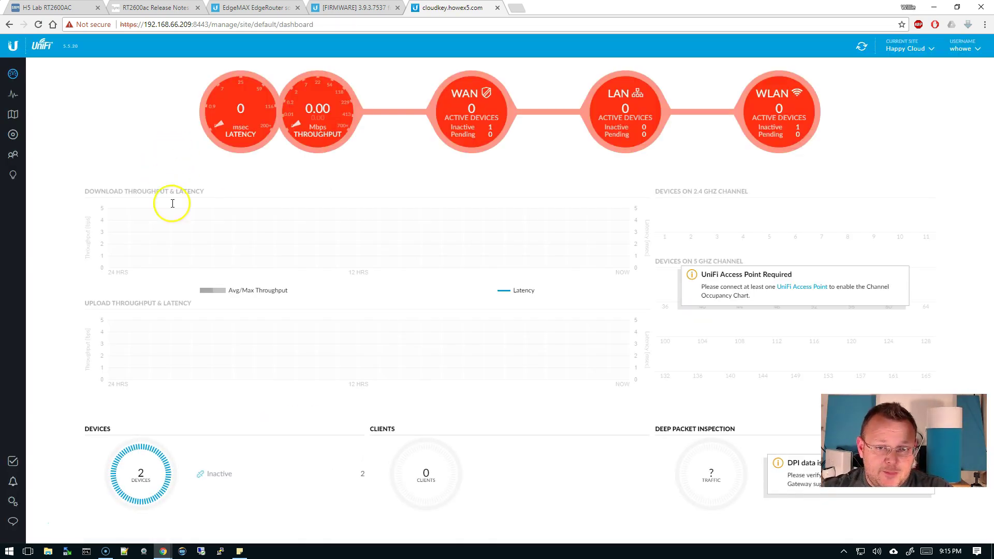
# - Open Settings > Maintenance to see the Cloud Key and controller 5.5.24-9806 updates
pyautogui.click(14, 505)
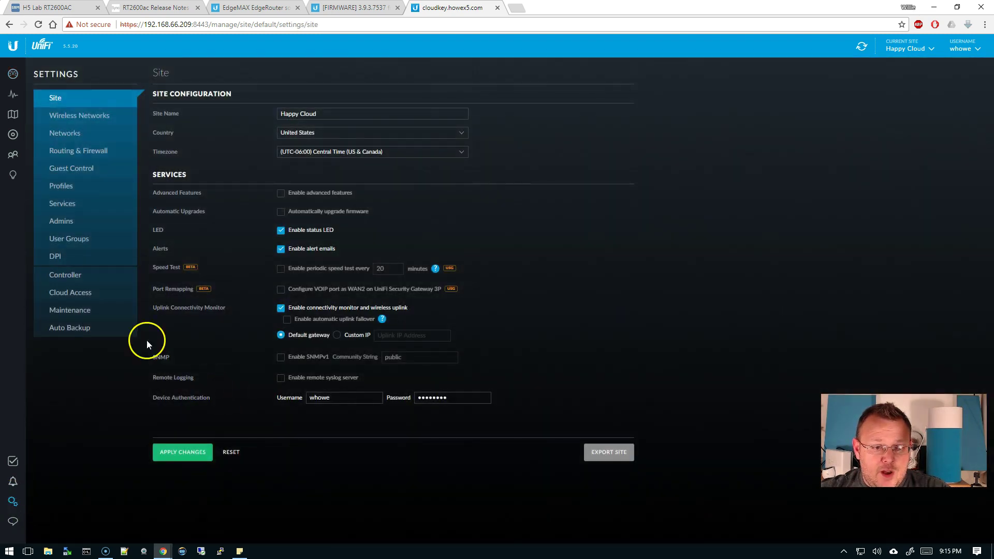
pyautogui.click(77, 312)
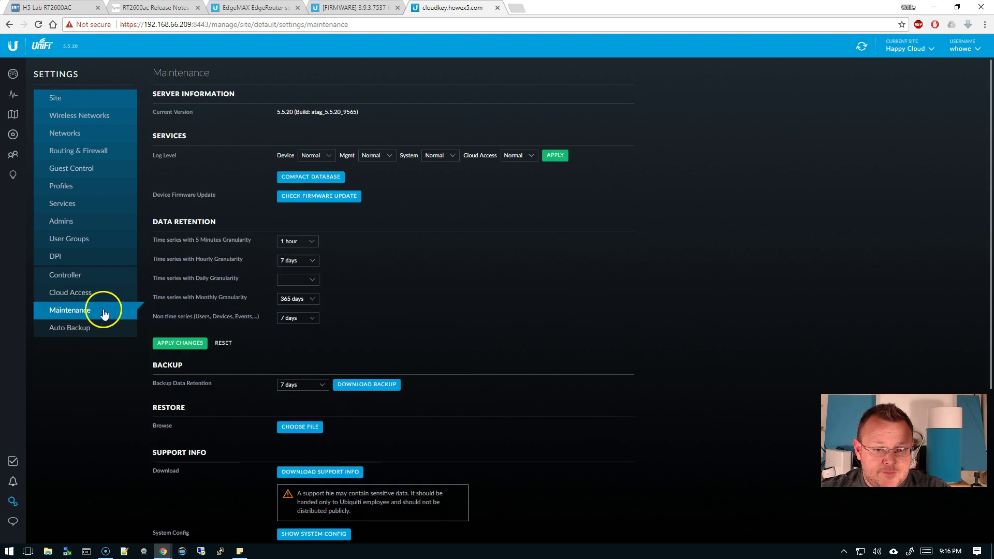
pyautogui.scroll(-5, 191, 391)
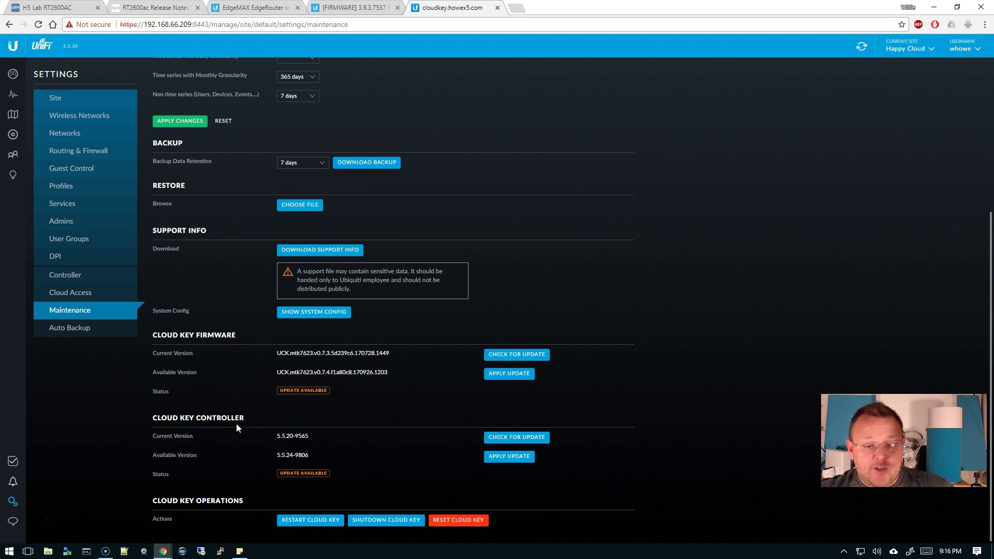
pyautogui.scroll(2, 290, 458)
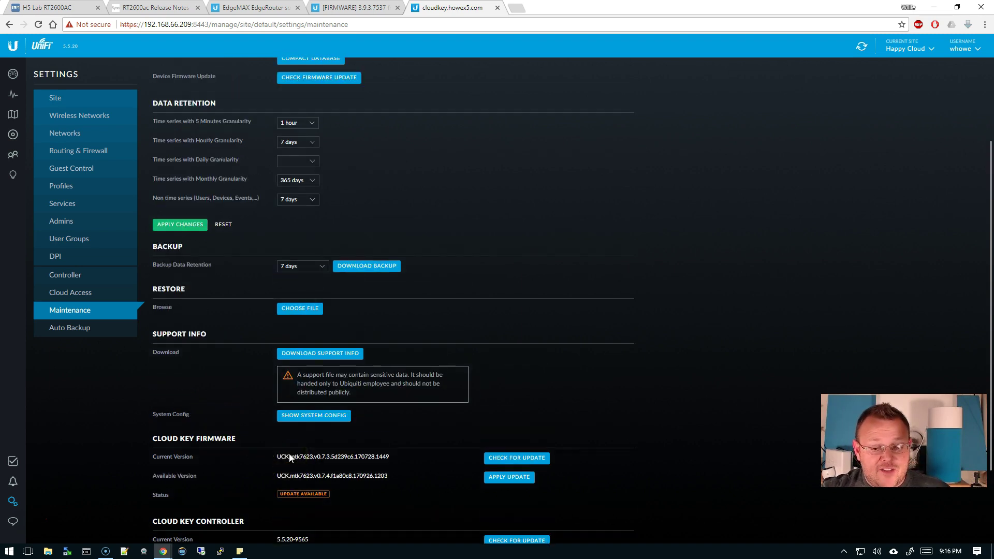
pyautogui.scroll(2, 290, 457)
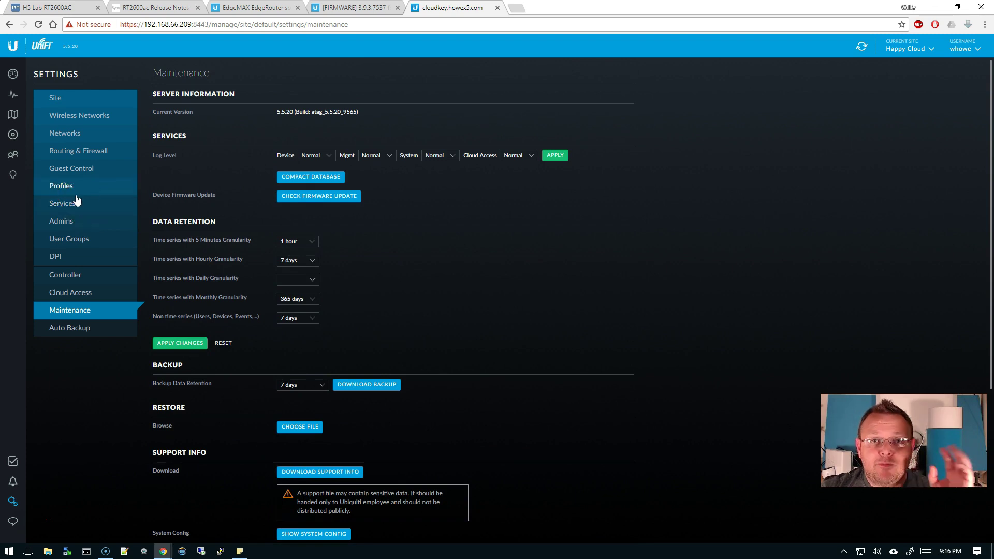
# - Open the Lab In Wall access point's Manage Device custom upgrade options
pyautogui.click(13, 136)
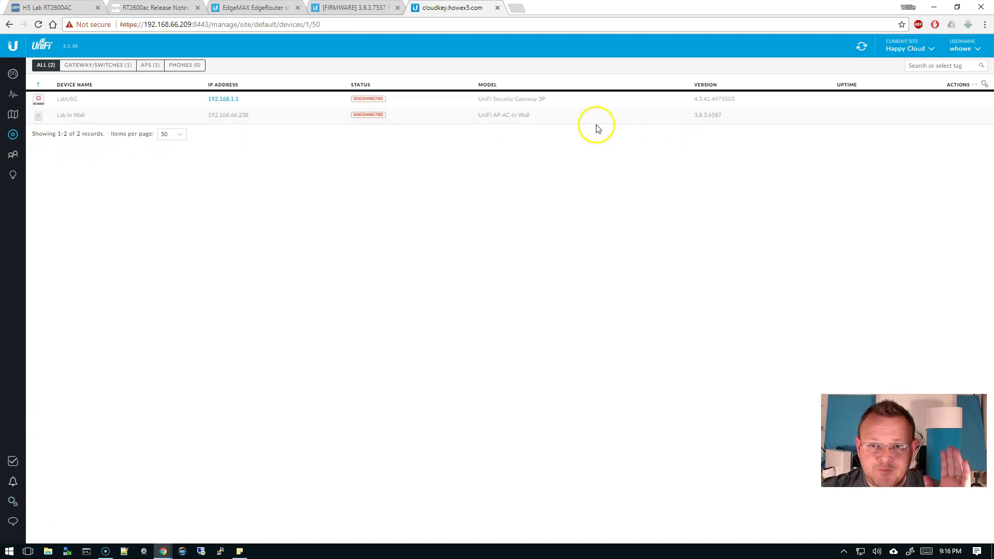
pyautogui.click(580, 118)
pyautogui.click(844, 110)
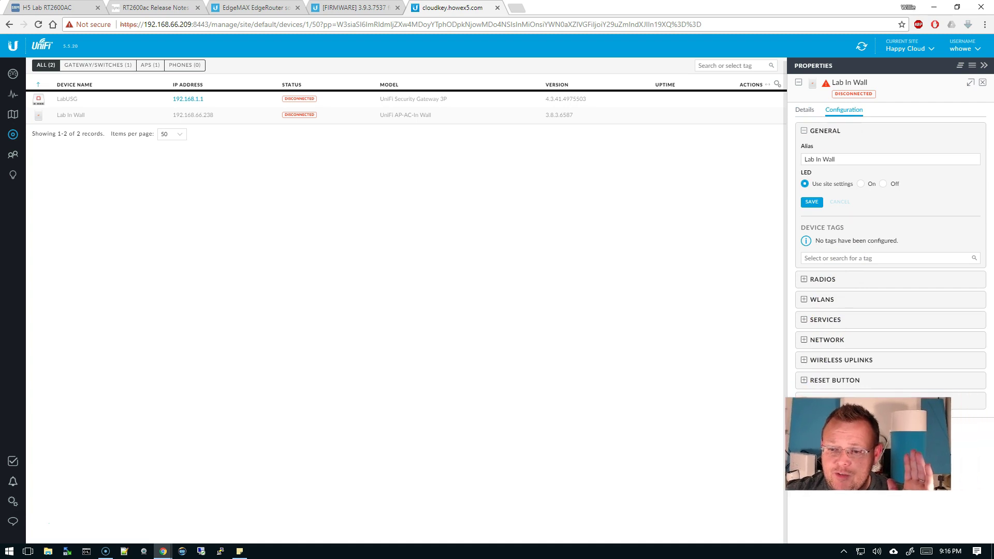
pyautogui.click(819, 404)
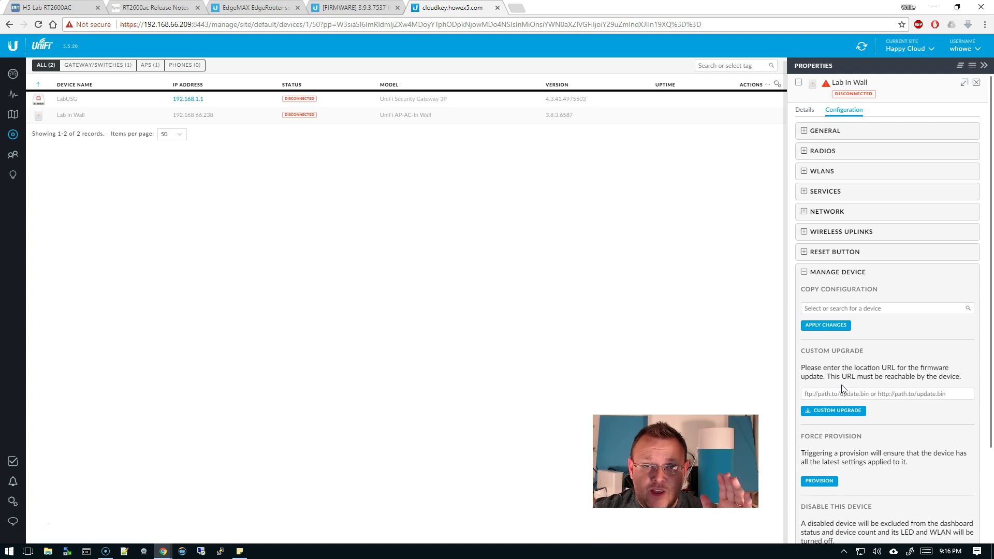
# - Bring up the link options for the first 3.9.3.7537 firmware download in the community post
pyautogui.scroll(-2, 843, 383)
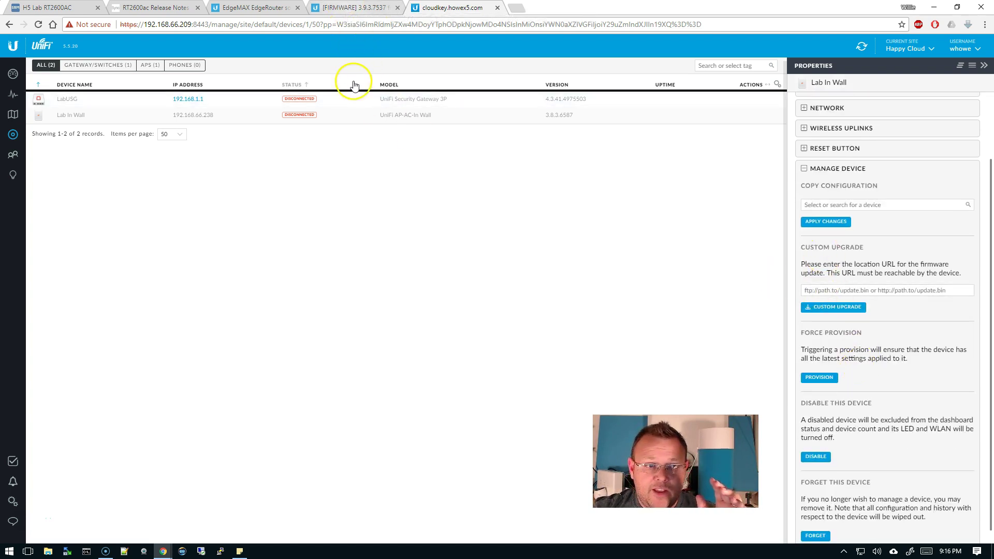
pyautogui.click(353, 9)
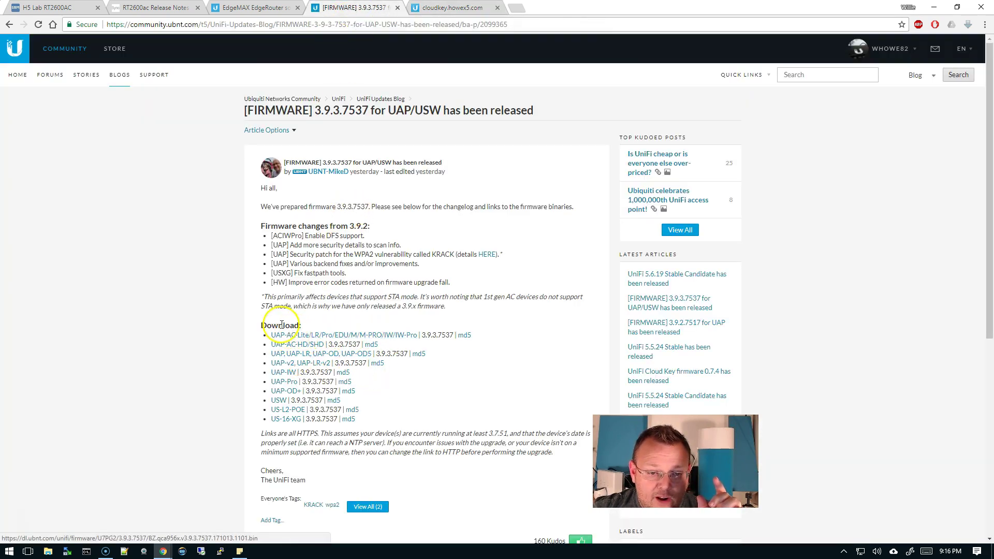
pyautogui.rightClick(392, 339)
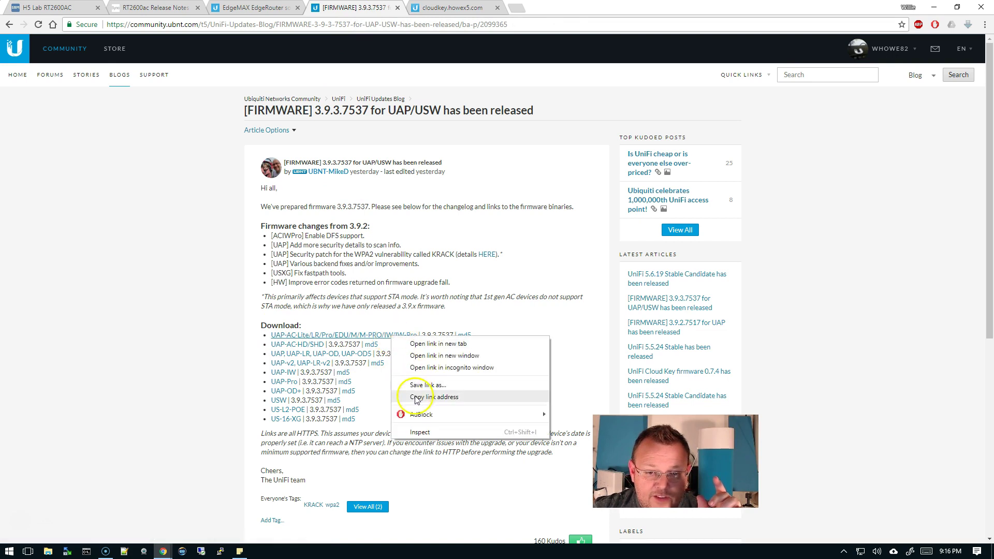
# - Copy the 3.9.3.7537 firmware link and paste it into Lab In Wall's Custom Upgrade field
pyautogui.click(425, 397)
pyautogui.click(448, 9)
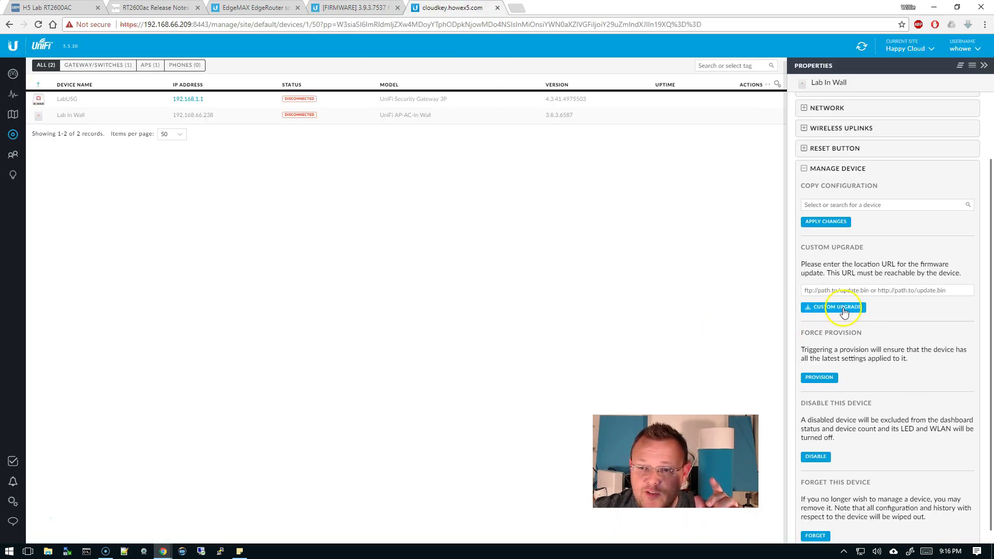
pyautogui.click(839, 290)
pyautogui.rightClick(823, 291)
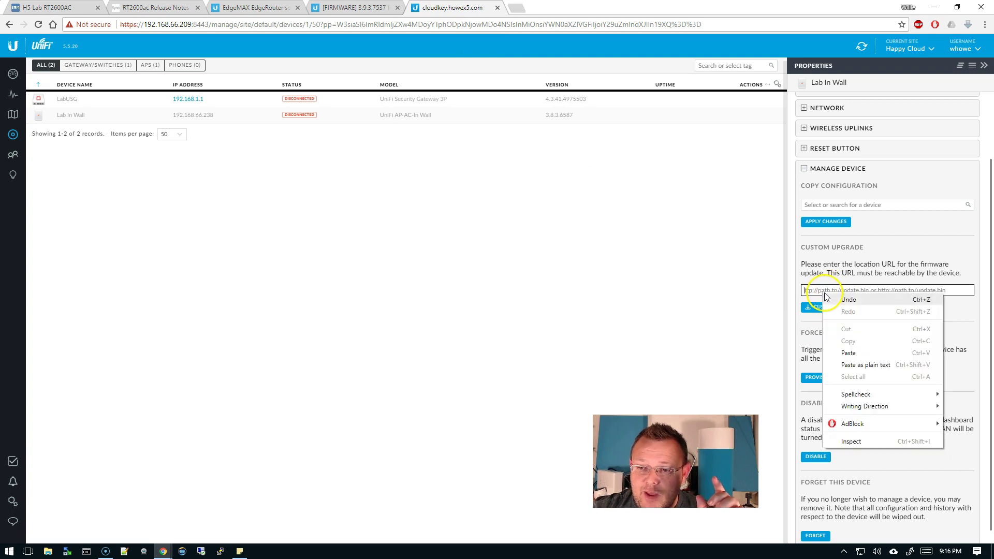
pyautogui.click(836, 348)
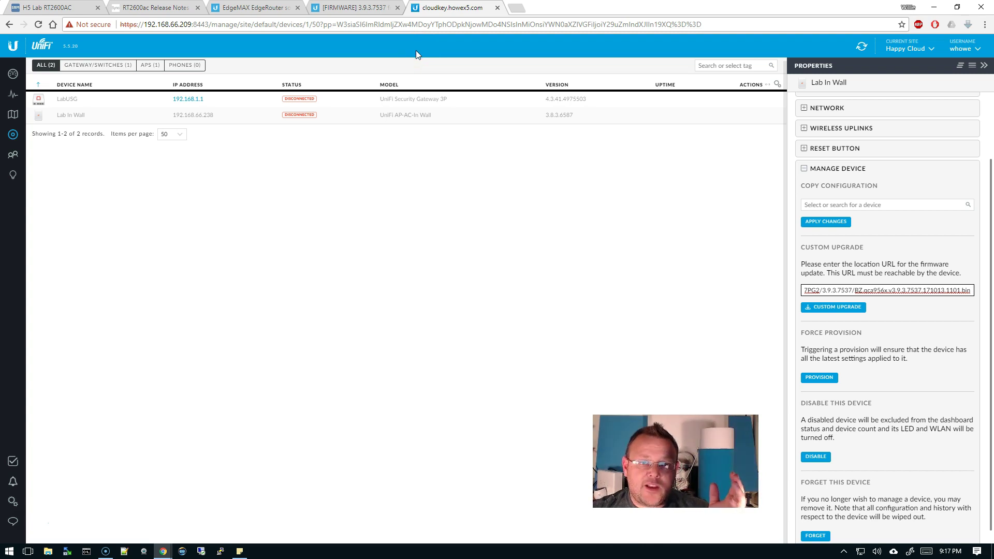
# - Switch through the browser tabs to the EdgeRouter v1.9.7+hotfix.4 release article
pyautogui.click(356, 9)
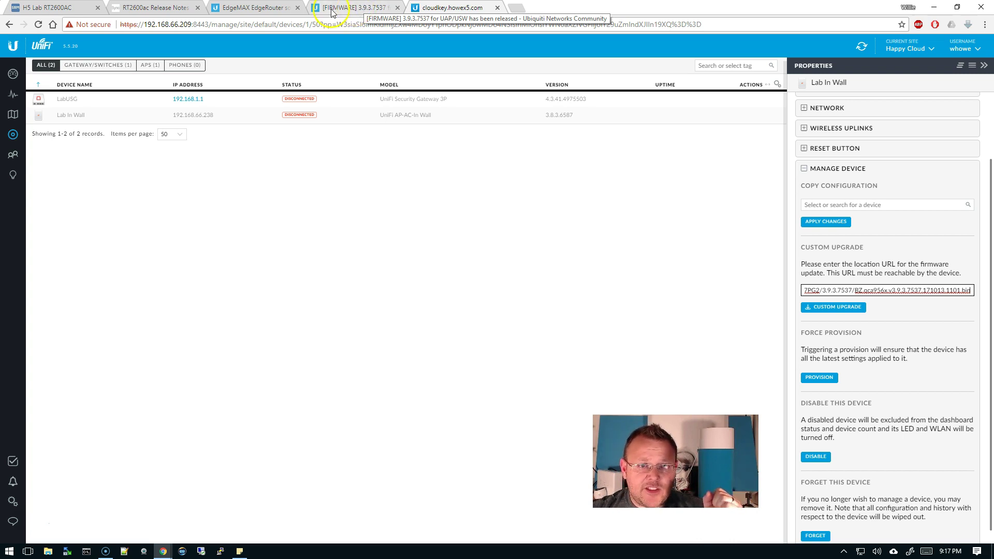
pyautogui.click(344, 11)
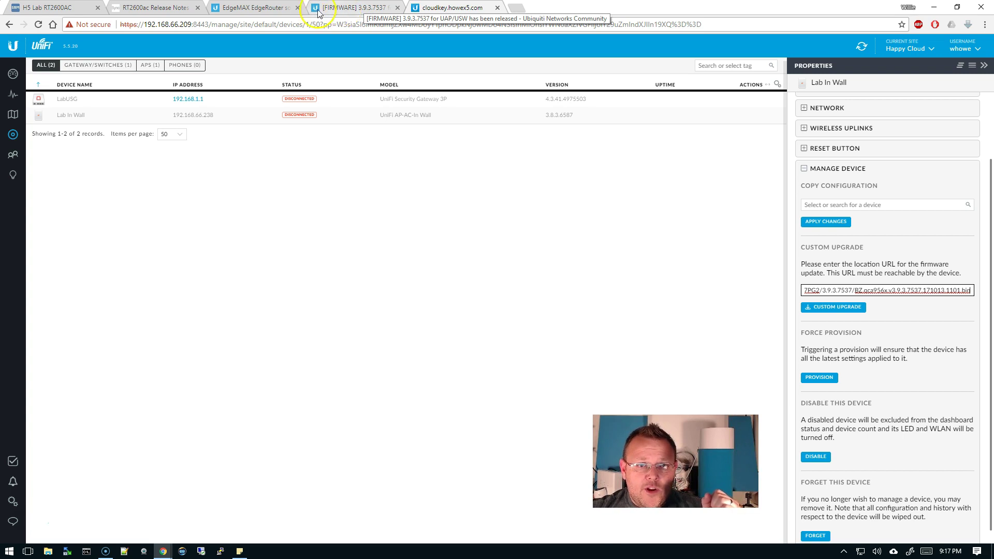
pyautogui.click(265, 7)
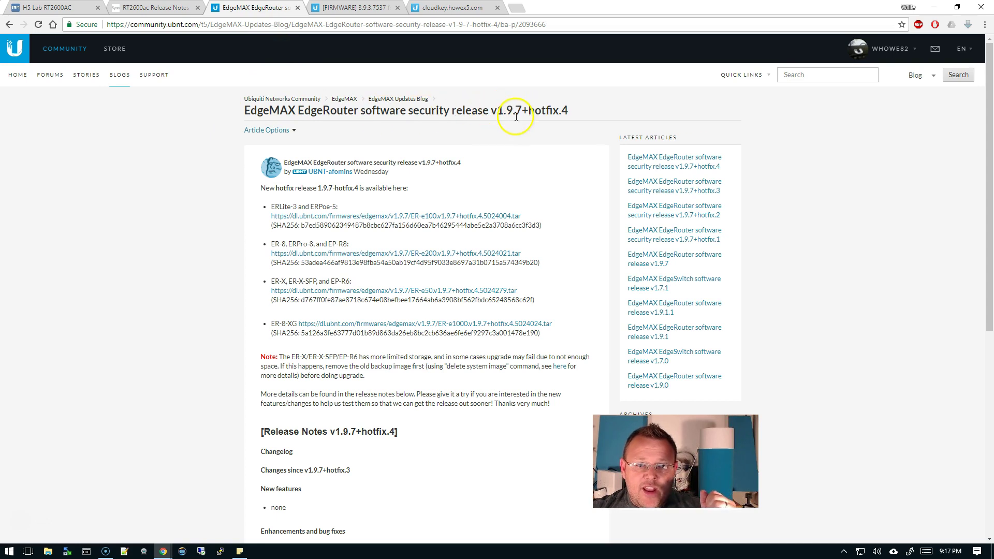
# - Highlight the PPPoE client and server bug fixes in the EdgeRouter hotfix.4 notes
pyautogui.scroll(-5, 211, 204)
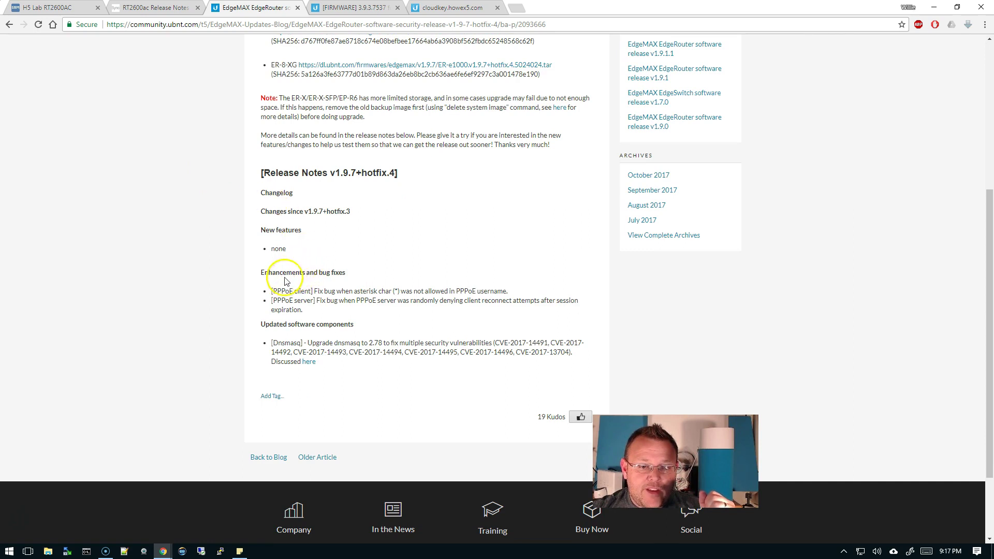
pyautogui.moveTo(272, 291); pyautogui.dragTo(315, 300)
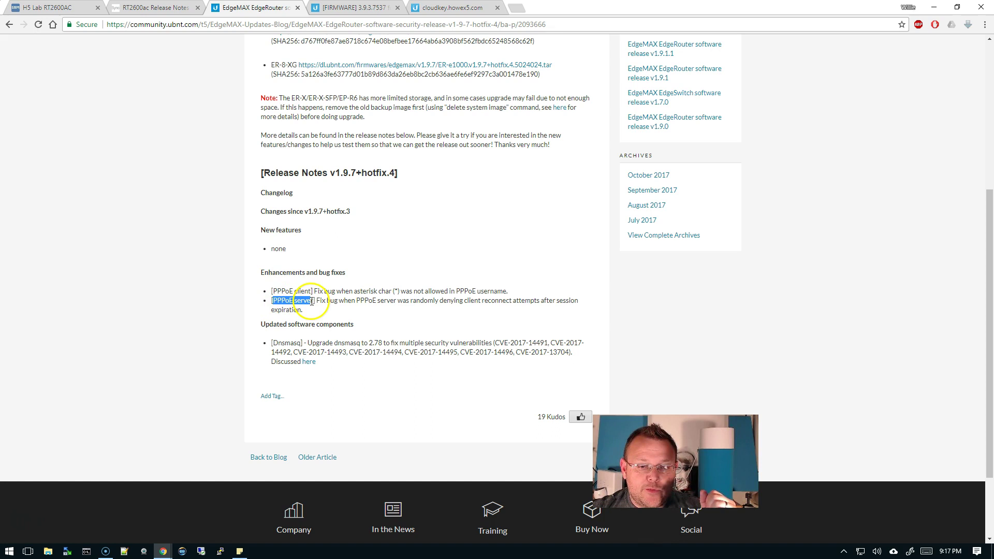
pyautogui.click(333, 321)
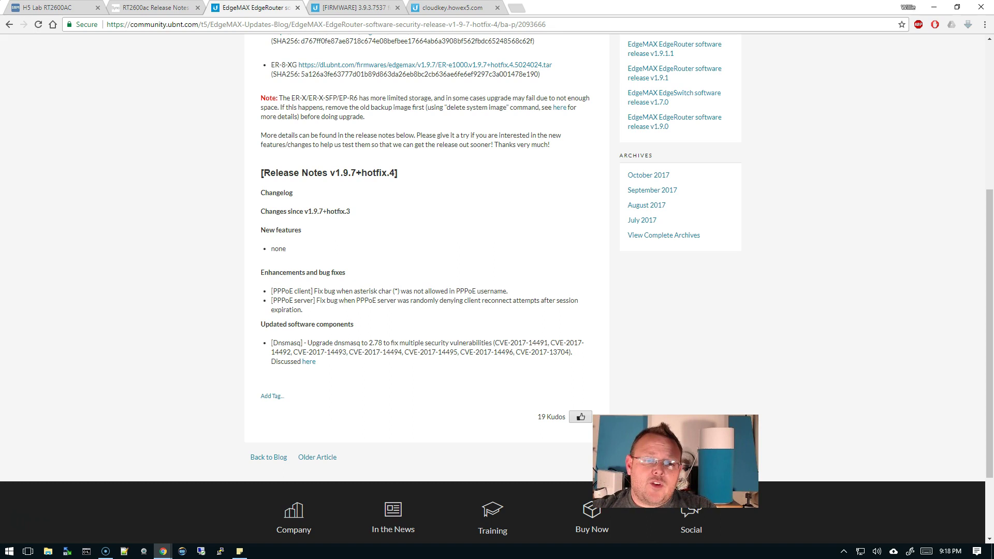
# - Highlight the Dnsmasq security fix and the 1.9.7 title version, then return to the controller
pyautogui.scroll(5, 392, 251)
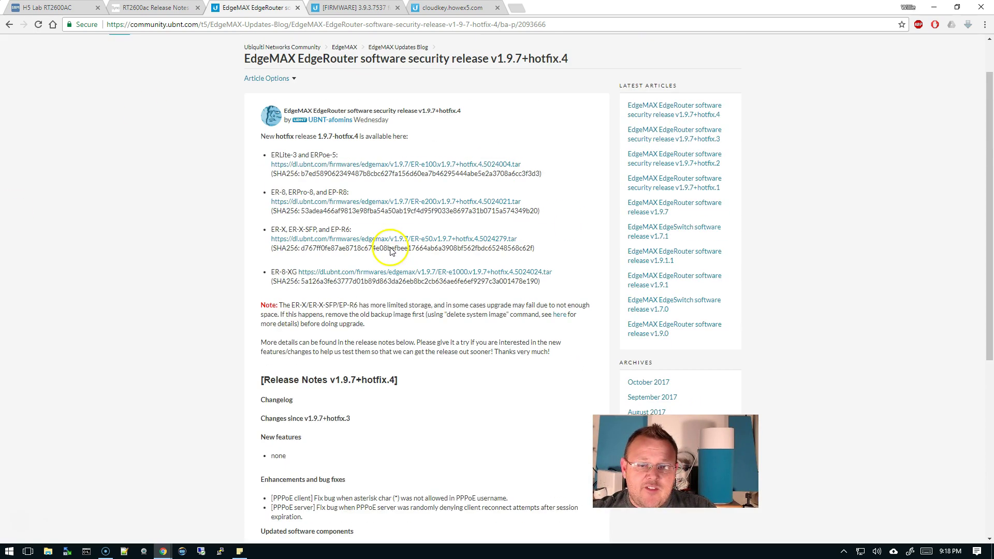
pyautogui.scroll(-5, 392, 251)
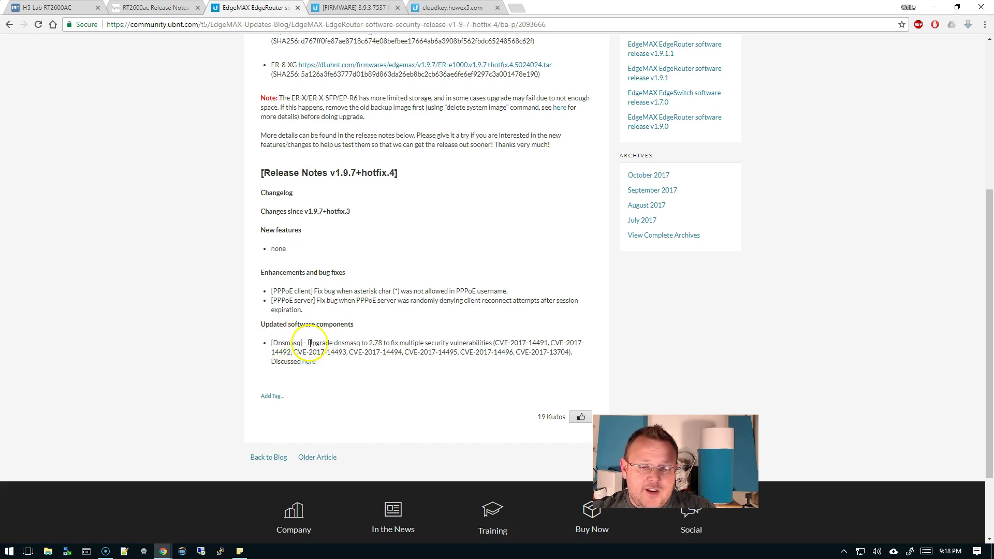
pyautogui.moveTo(308, 344); pyautogui.dragTo(576, 358)
pyautogui.click(450, 374)
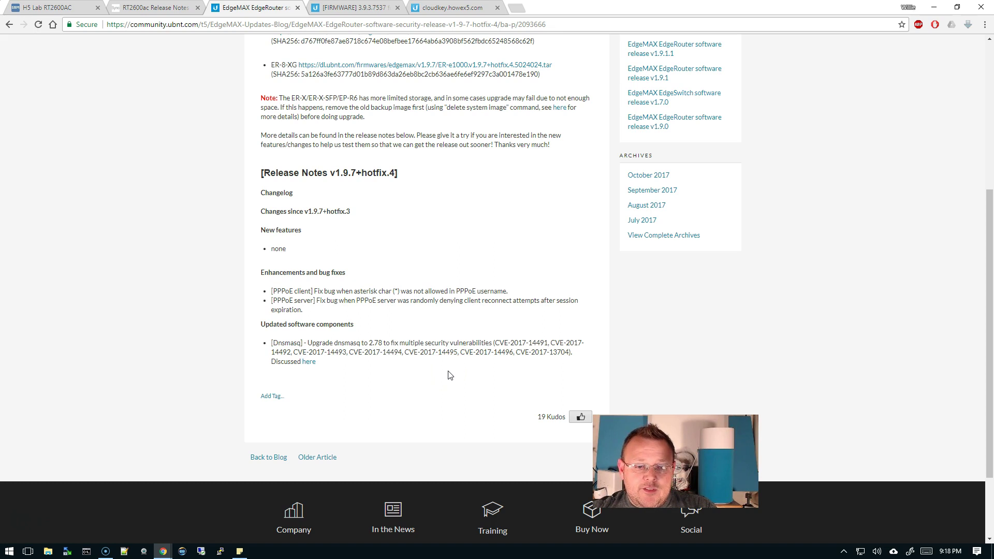
pyautogui.scroll(5, 450, 363)
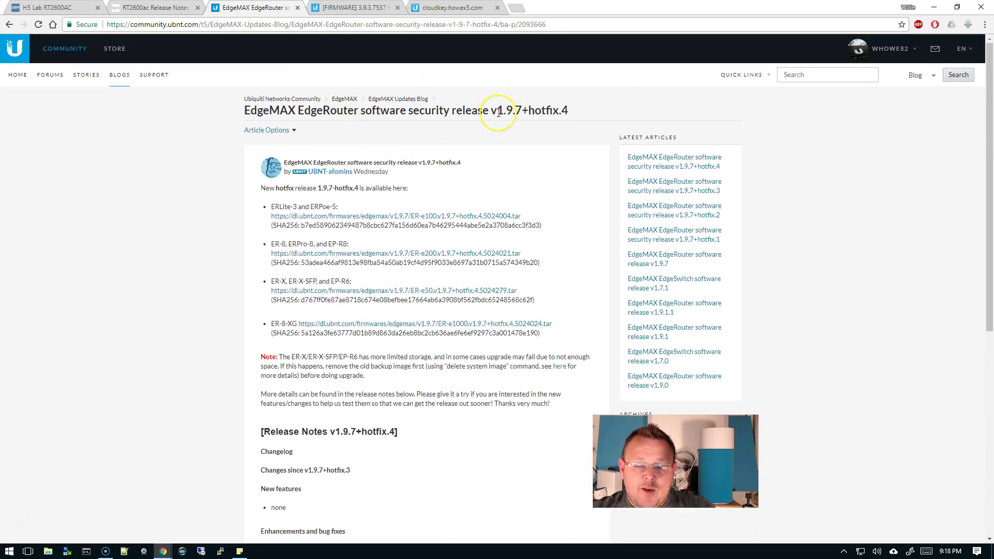
pyautogui.moveTo(498, 111); pyautogui.dragTo(523, 110)
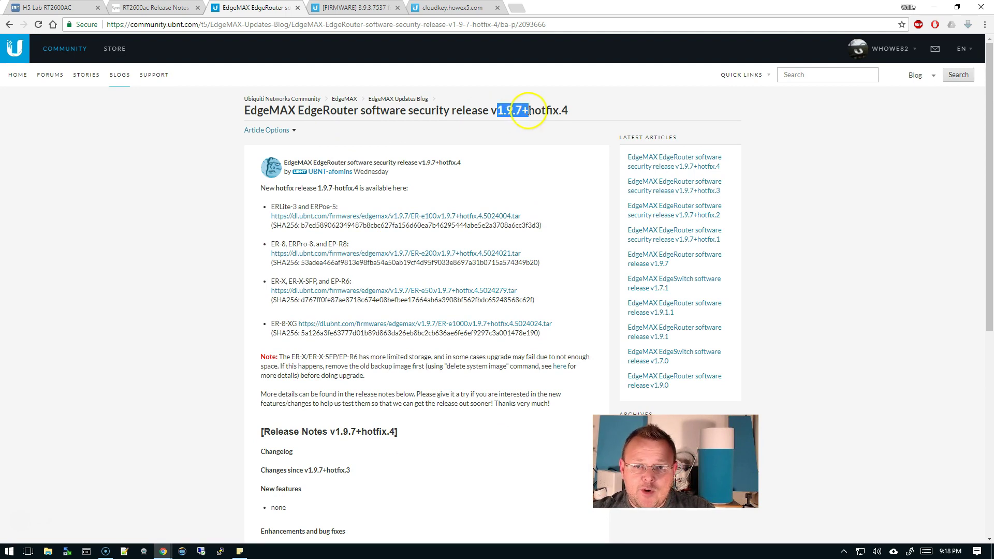
pyautogui.click(441, 7)
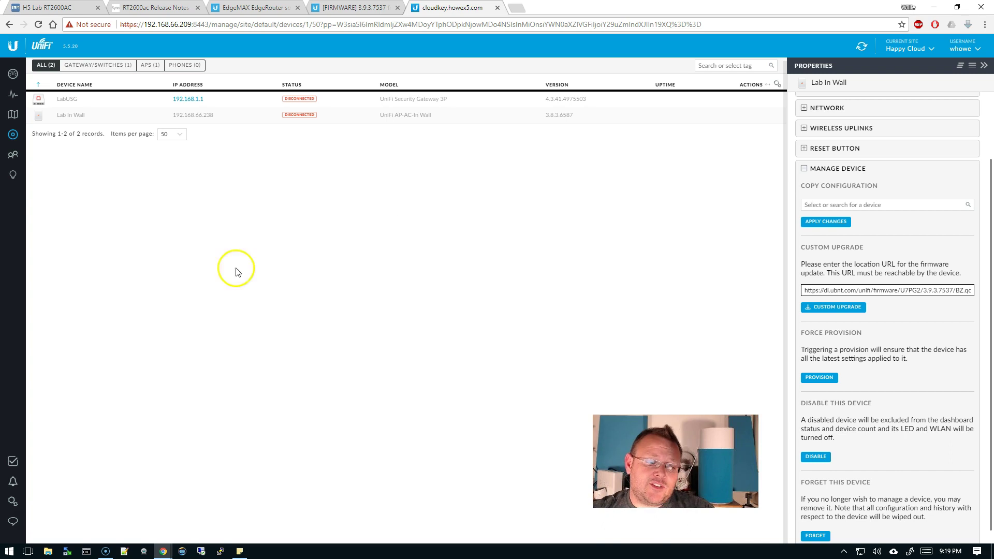
# - Close the Properties panel and open Settings > Maintenance to see the Cloud Key firmware updates
pyautogui.click(13, 502)
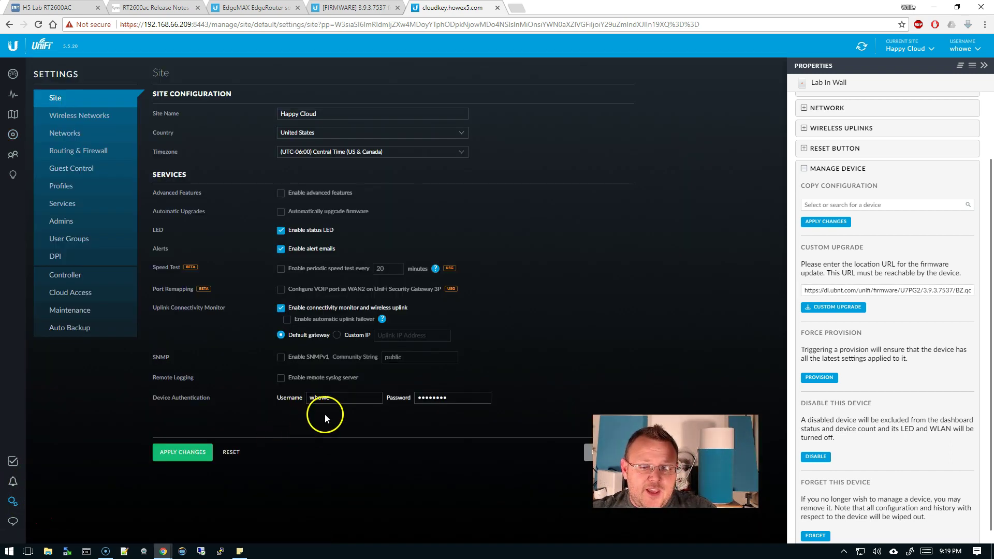
pyautogui.click(982, 66)
pyautogui.click(73, 300)
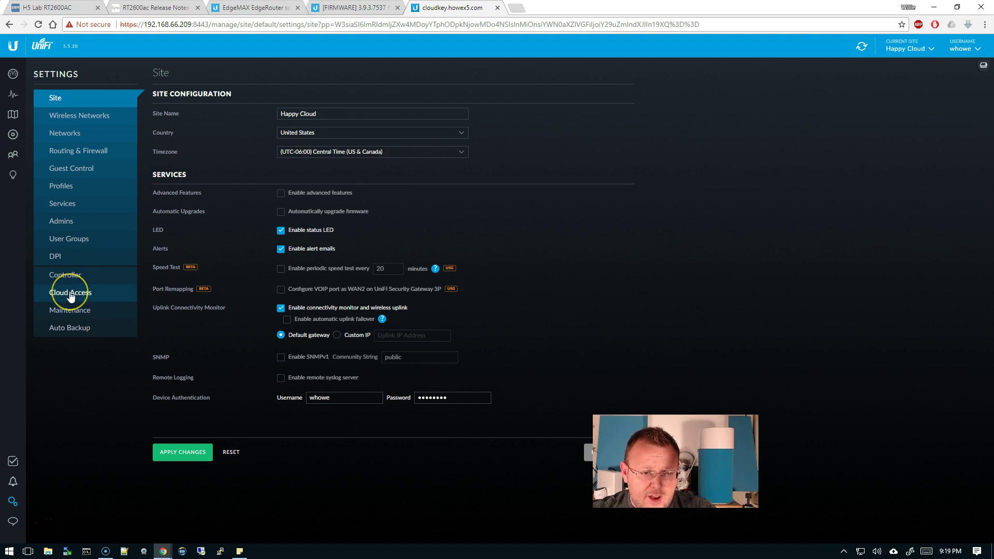
pyautogui.click(71, 311)
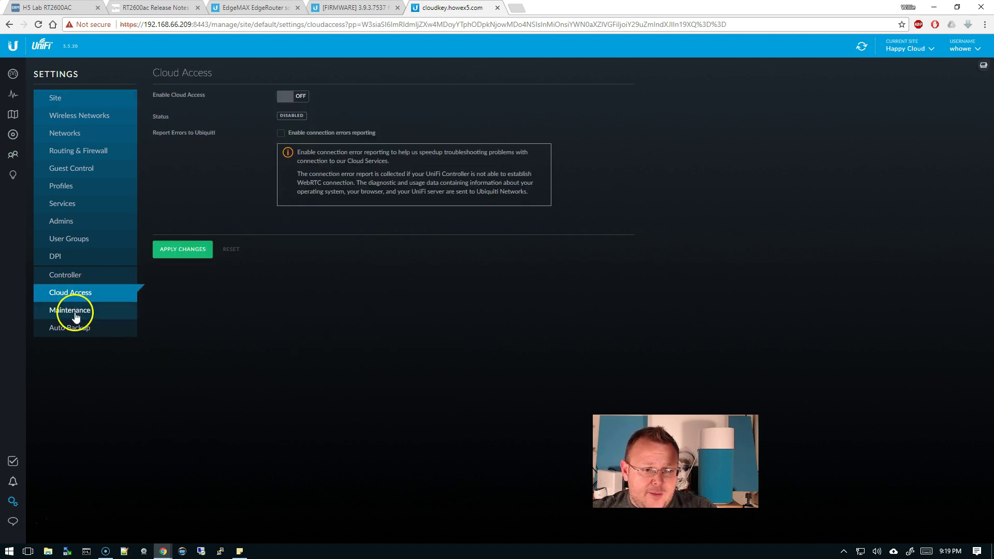
pyautogui.scroll(-4, 195, 417)
pyautogui.scroll(1, 222, 428)
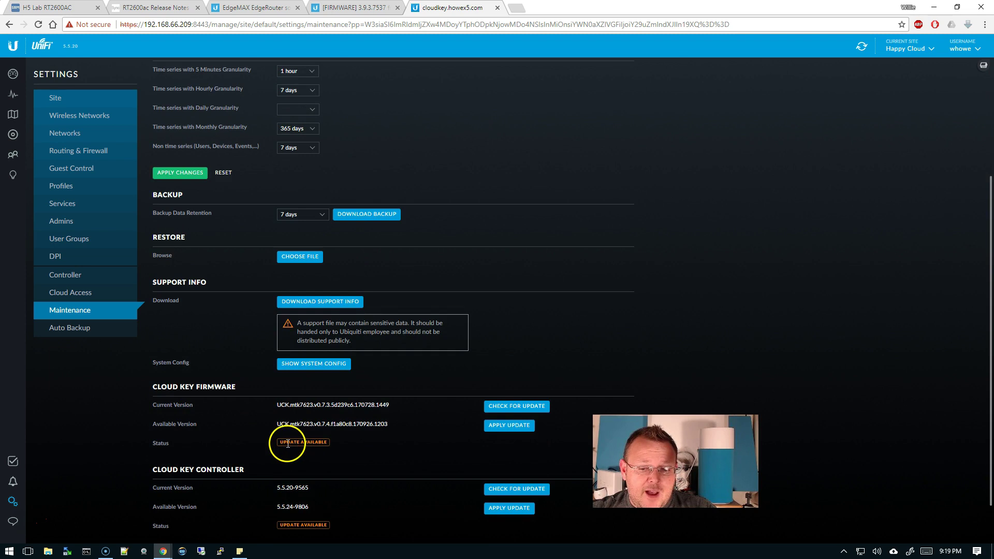
pyautogui.scroll(-1, 270, 440)
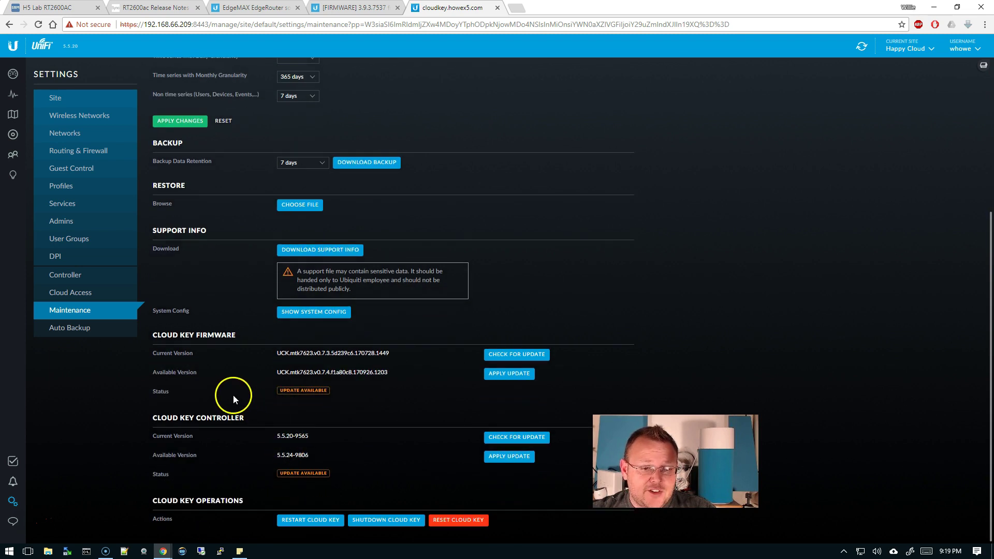
pyautogui.click(292, 381)
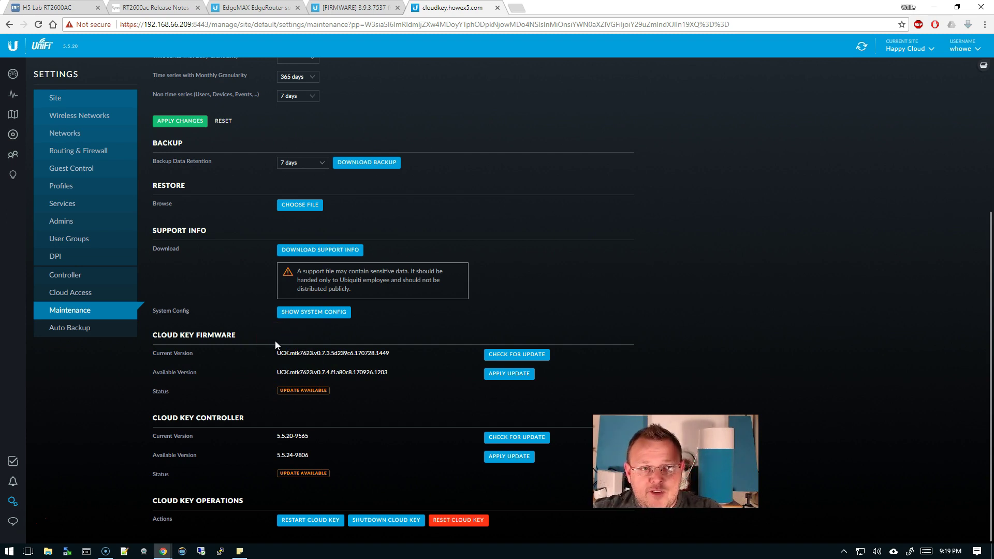
# - Leave the controller and move through the firmware and EdgeRouter tabs to the RT2600ac notes
pyautogui.click(384, 8)
pyautogui.click(258, 7)
pyautogui.click(151, 8)
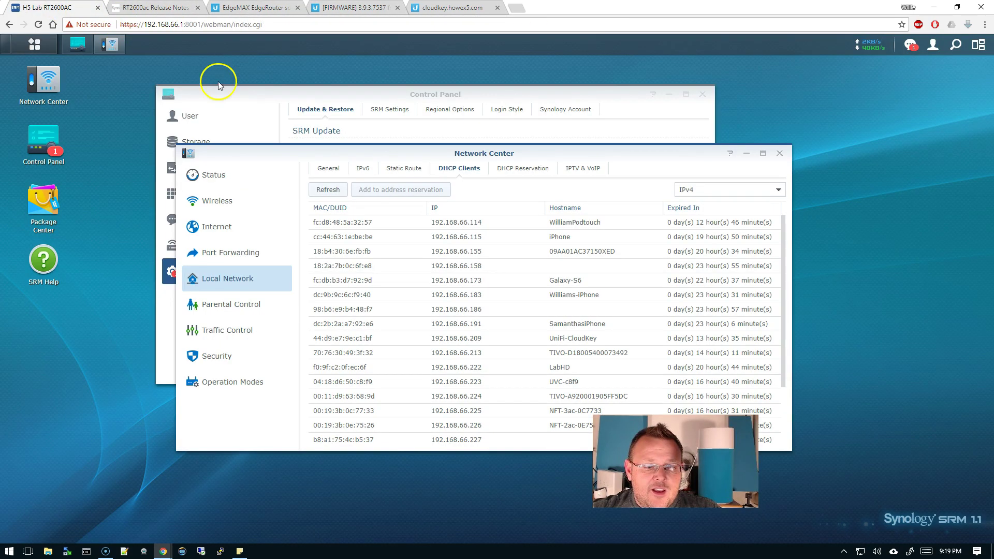
# - Return to the H5 Lab RT2600AC router page and close Network Center
pyautogui.click(62, 7)
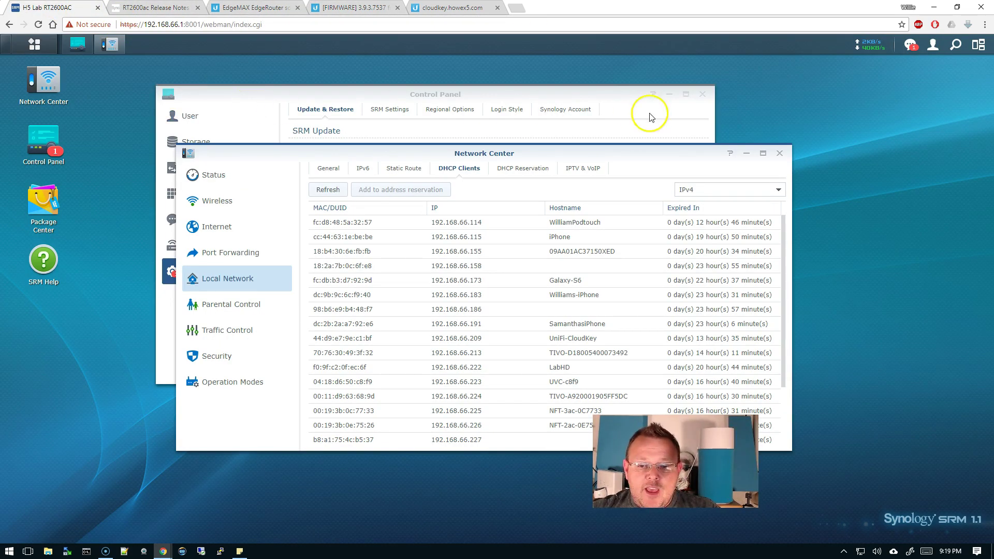
pyautogui.click(779, 153)
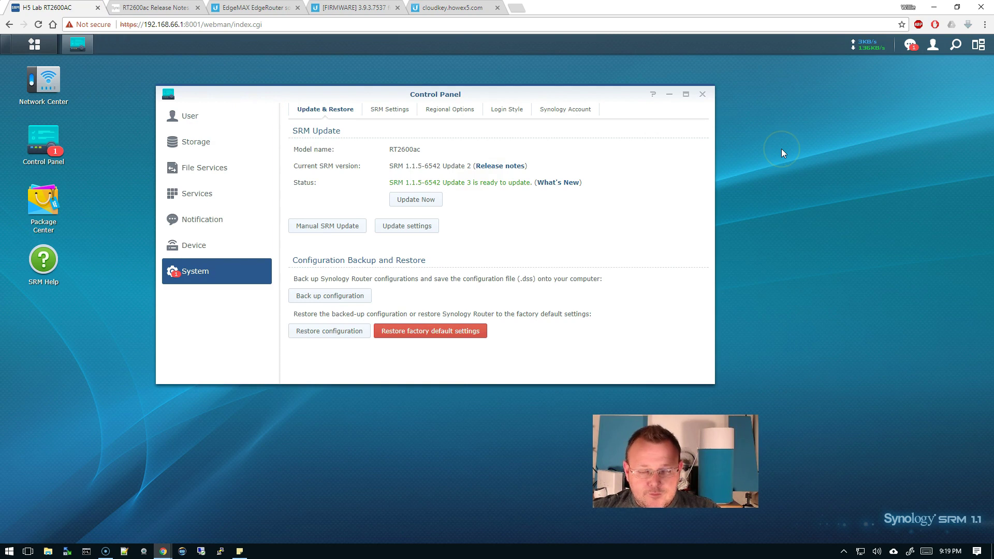